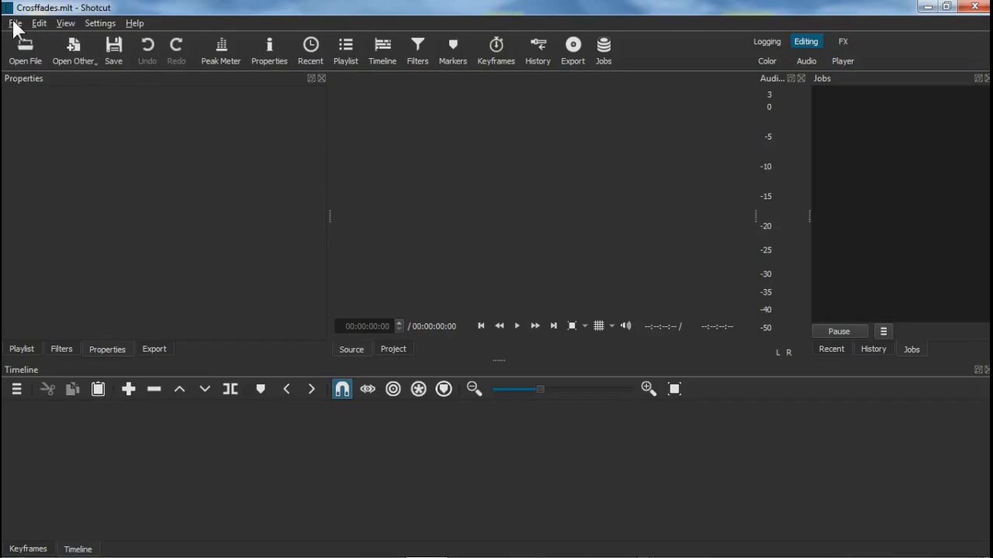
# - Begin a new project and choose Video Editing Seminar on the C: drive as its projects folder
pyautogui.click(15, 24)
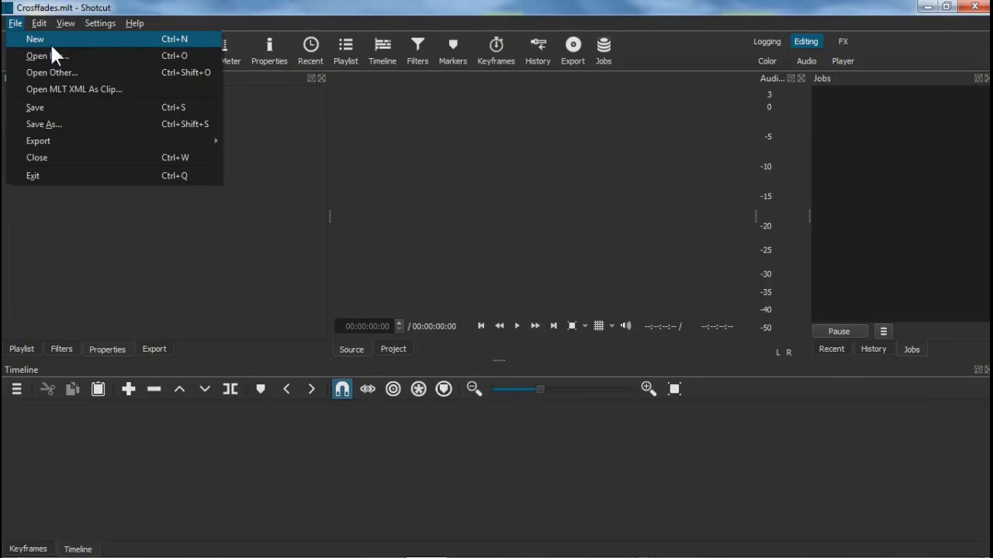
pyautogui.click(50, 41)
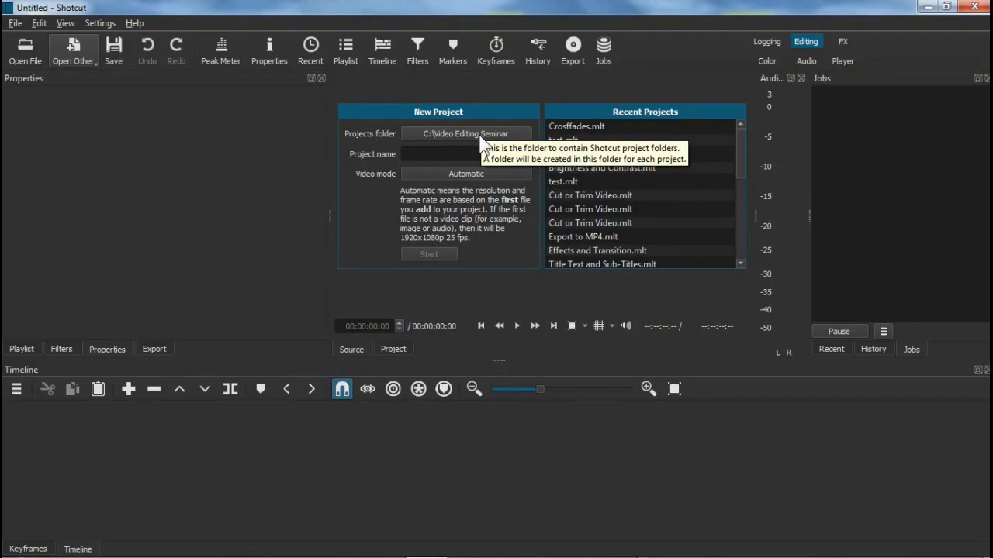
pyautogui.click(441, 134)
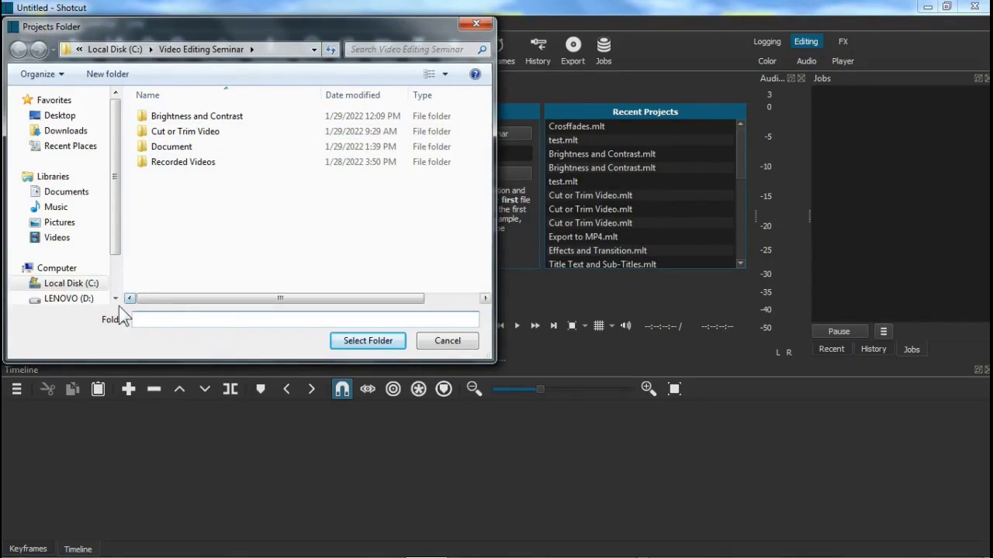
pyautogui.click(70, 284)
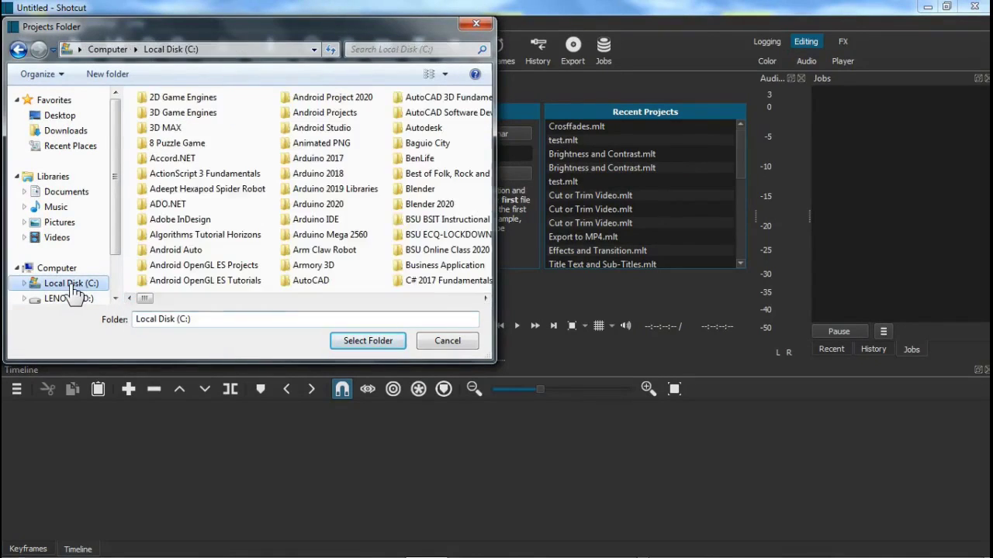
pyautogui.click(235, 242)
pyautogui.press('v')
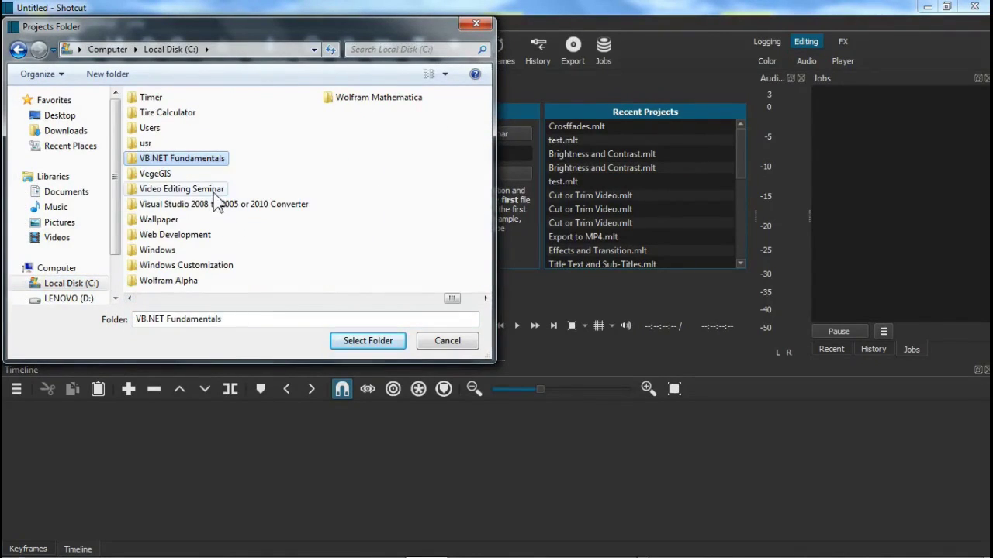
pyautogui.click(212, 191)
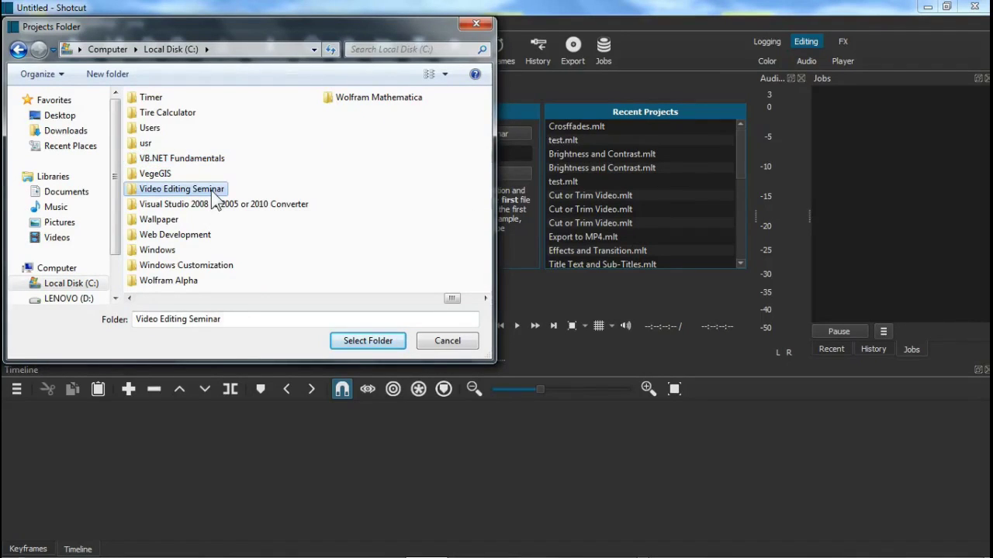
pyautogui.click(372, 343)
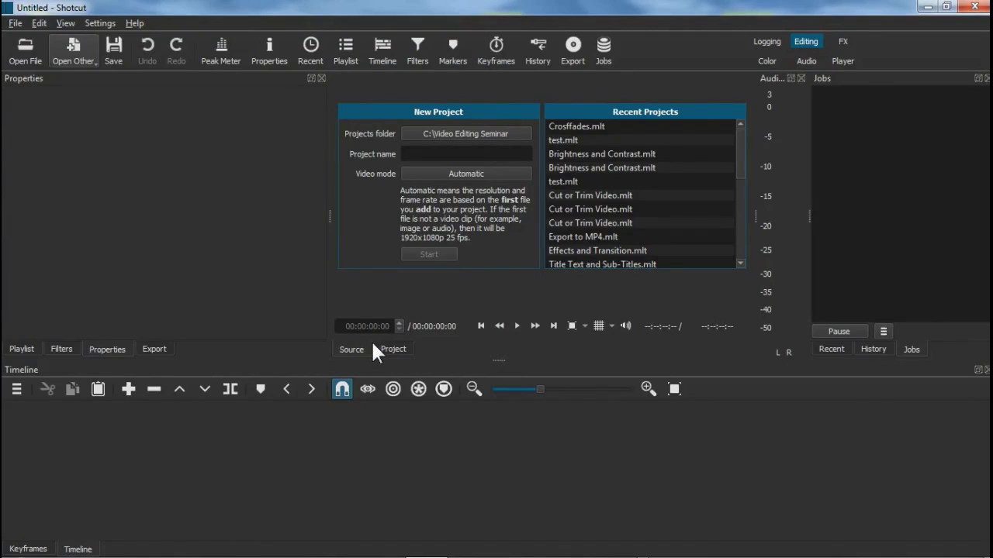
# - Name the project Crossfades and start it
pyautogui.click(447, 157)
pyautogui.write('Crossfad')
pyautogui.write('es')
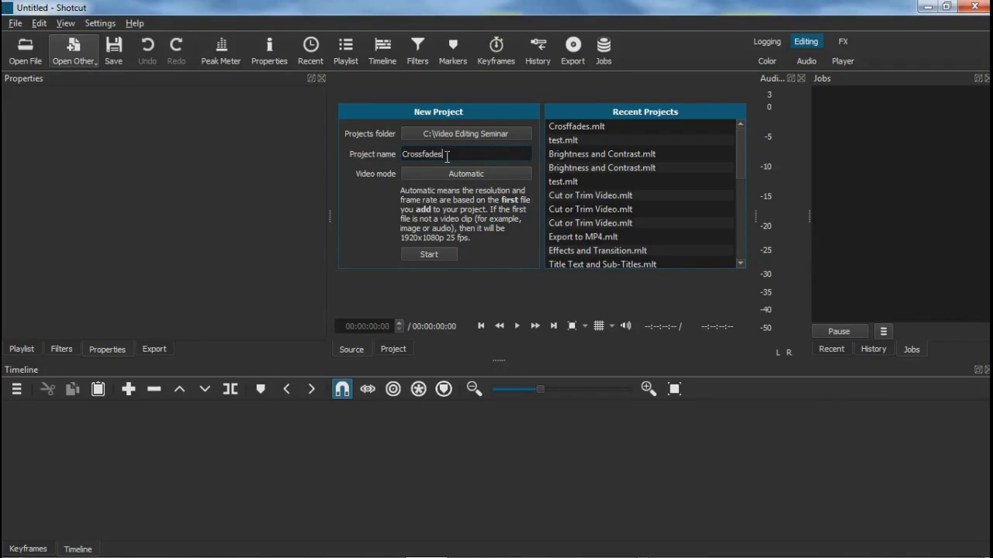
pyautogui.click(413, 251)
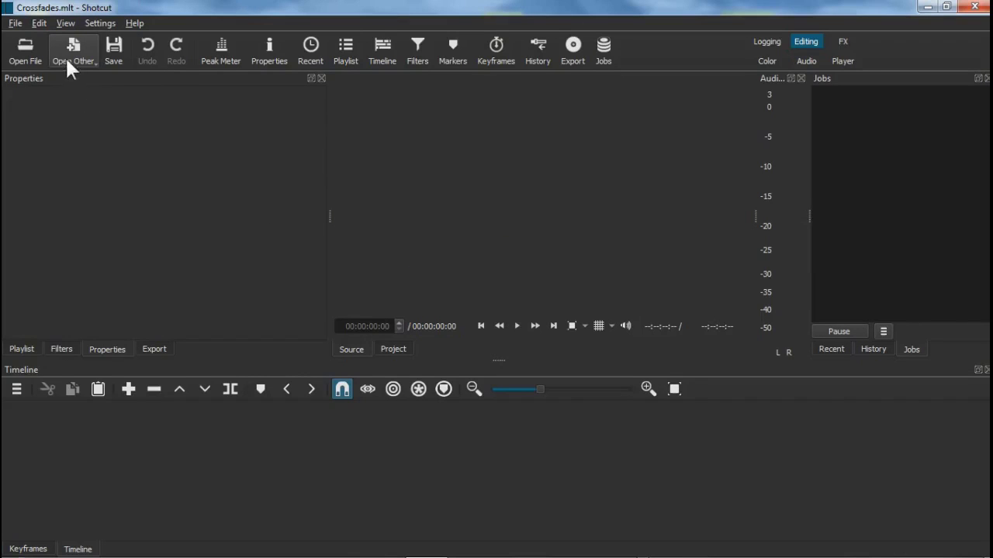
# - Open Robot Arm Kit.mp4 from the Recorded Videos folder, pause its playback and place it at the start of the timeline
pyautogui.click(26, 56)
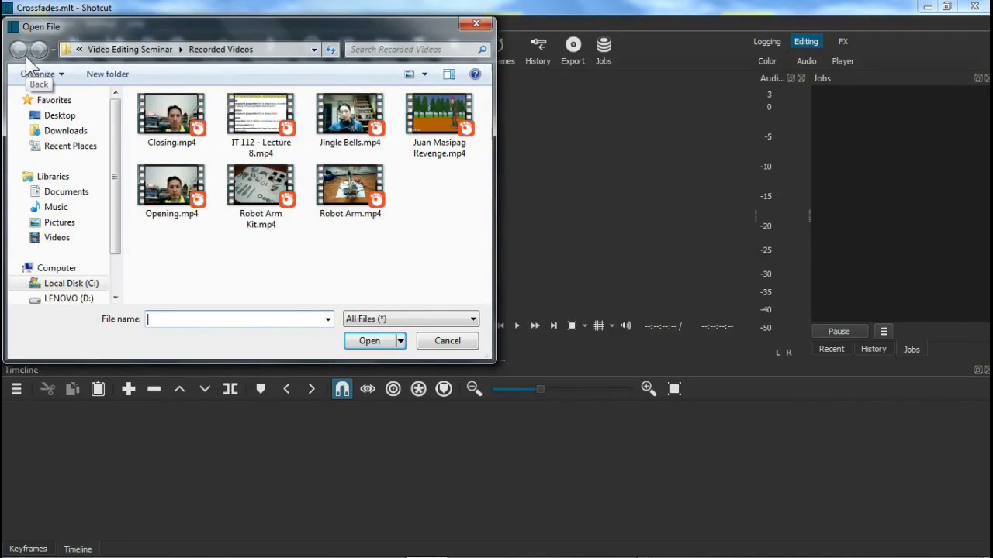
pyautogui.click(132, 49)
pyautogui.doubleClick(208, 178)
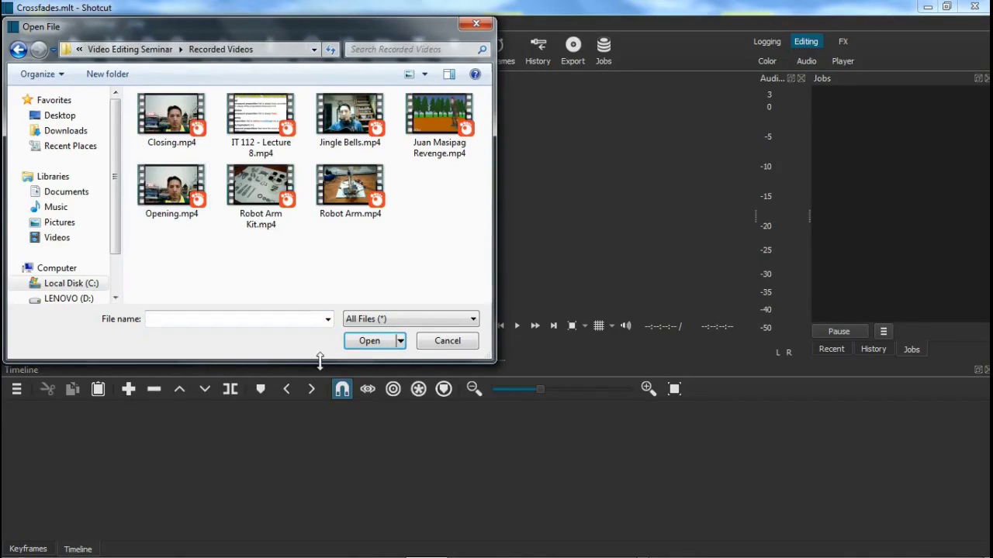
pyautogui.click(280, 213)
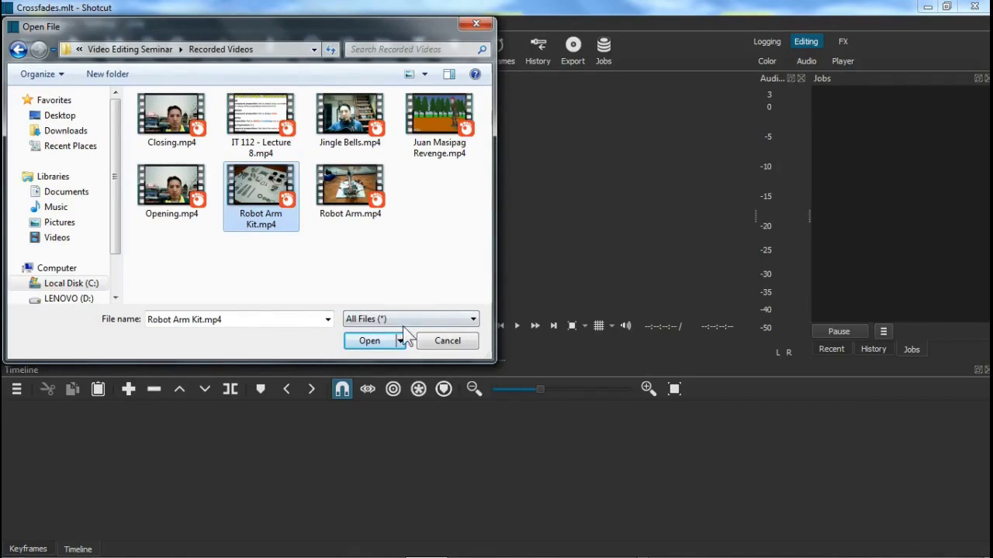
pyautogui.click(369, 345)
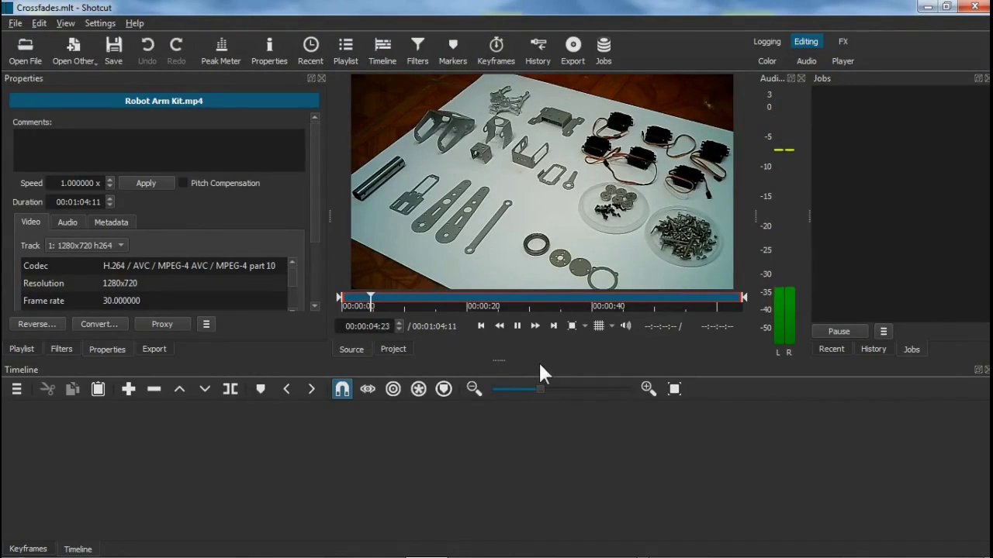
pyautogui.click(516, 325)
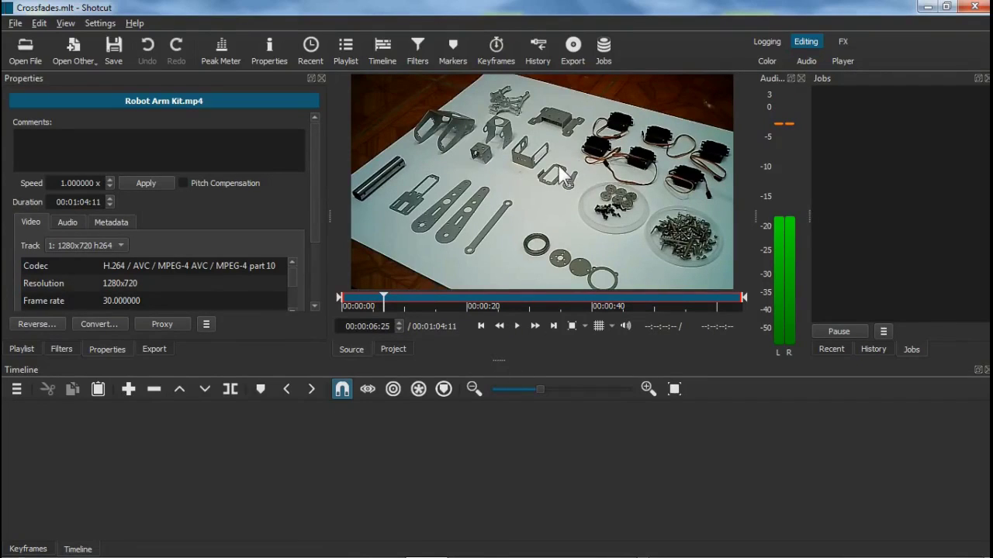
pyautogui.moveTo(565, 176); pyautogui.dragTo(10, 414)
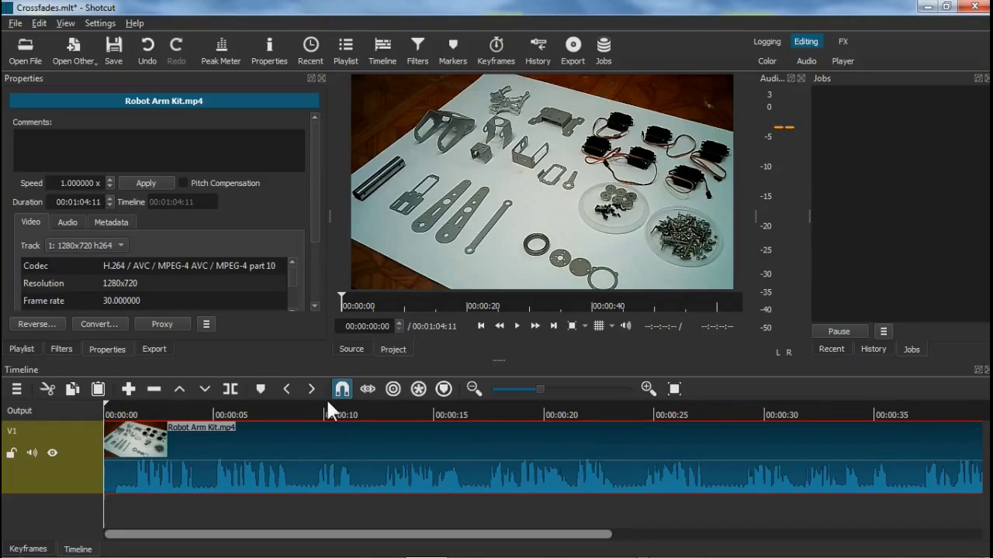
# - Compare the Robot Arm Kit.mp4 clip at different timeline zoom levels, ending with the whole clip in view and room after it
pyautogui.click(472, 389)
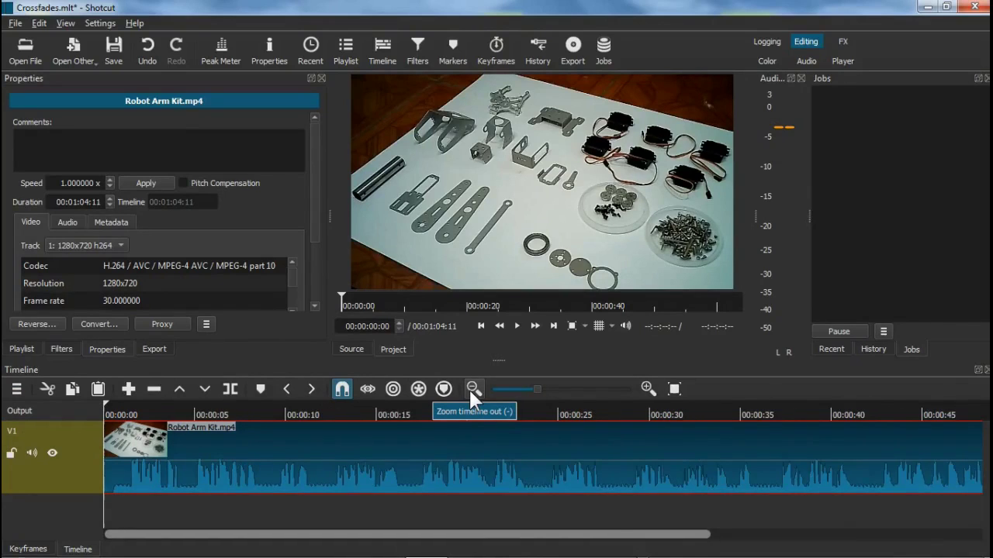
pyautogui.click(472, 389)
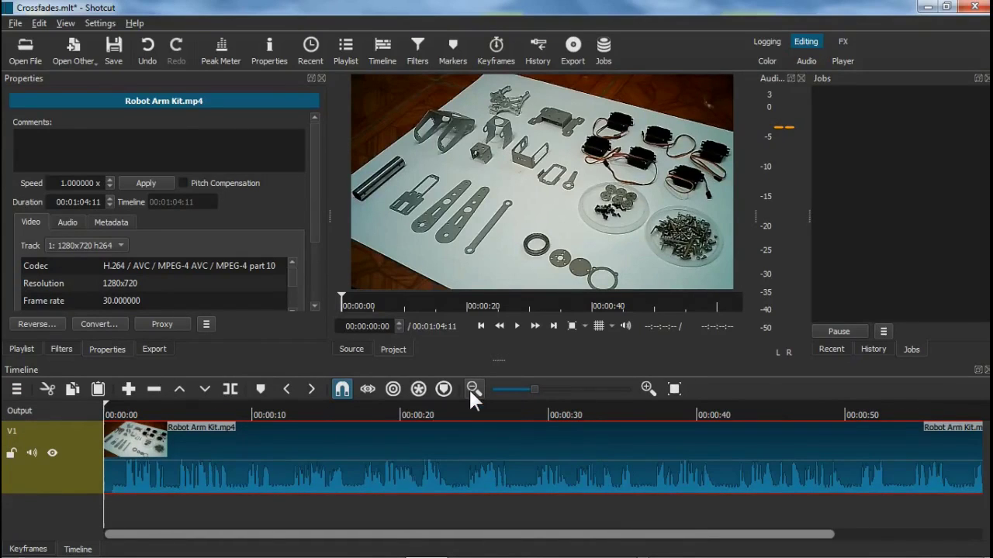
pyautogui.click(472, 389)
pyautogui.click(473, 388)
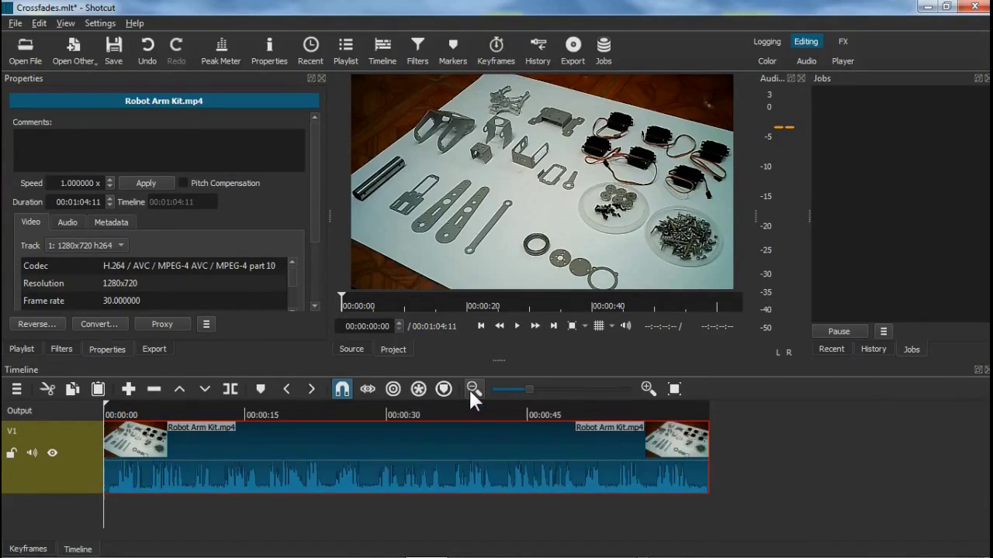
pyautogui.click(473, 389)
pyautogui.click(472, 389)
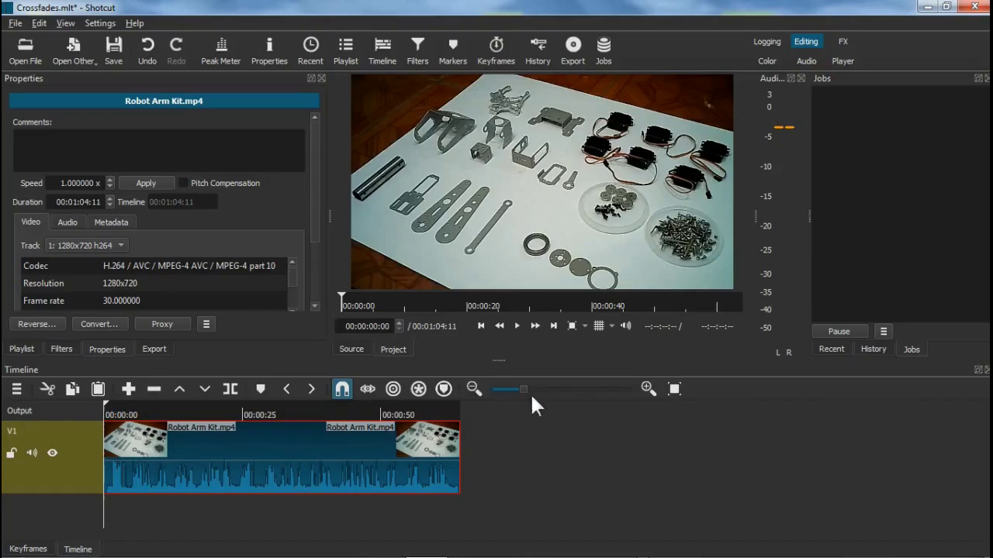
pyautogui.click(648, 388)
pyautogui.click(649, 388)
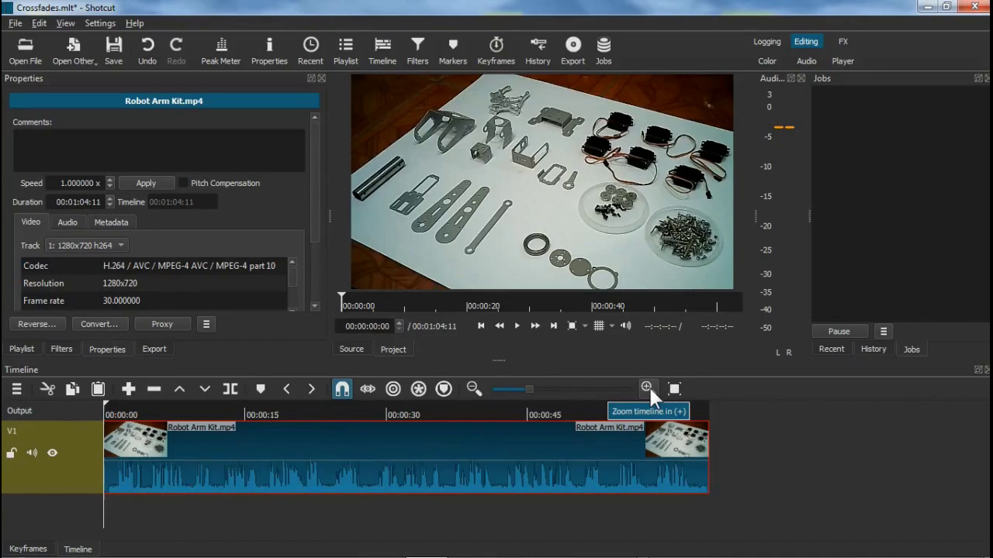
pyautogui.click(649, 388)
pyautogui.click(648, 388)
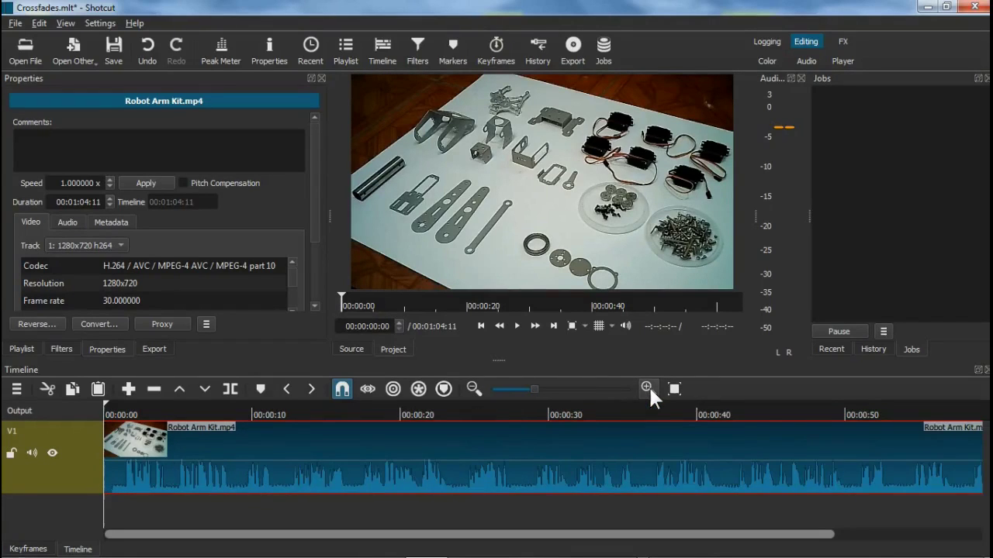
pyautogui.click(649, 388)
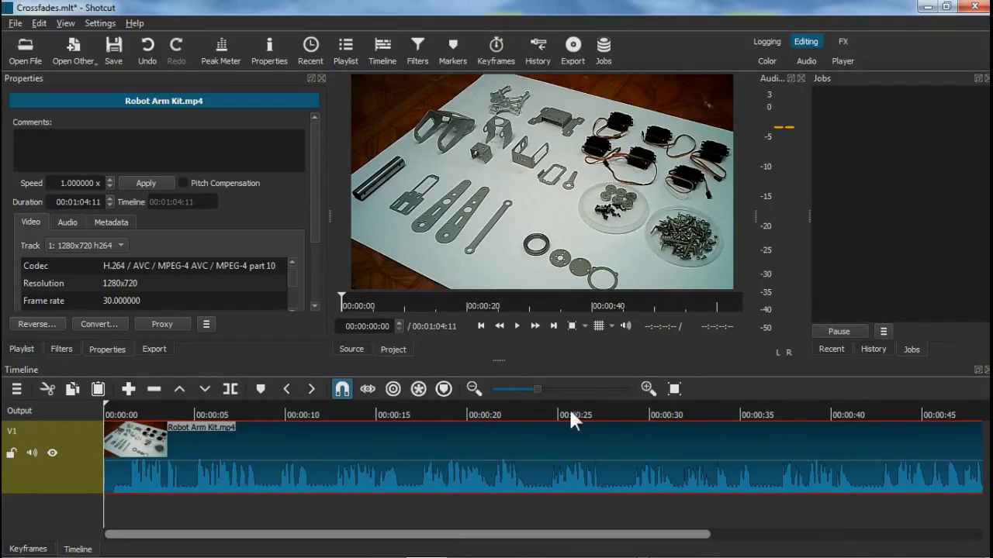
pyautogui.click(473, 389)
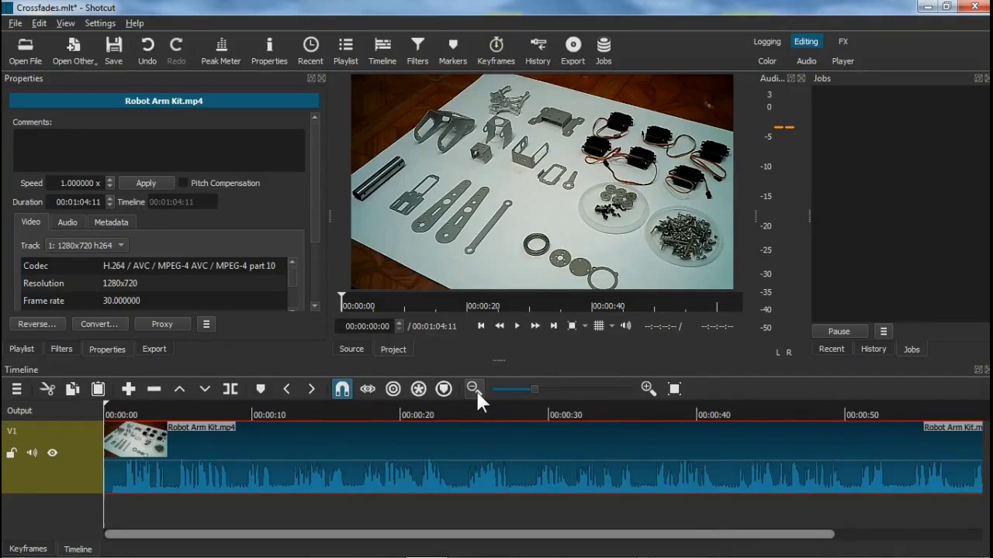
pyautogui.click(474, 389)
pyautogui.click(474, 389)
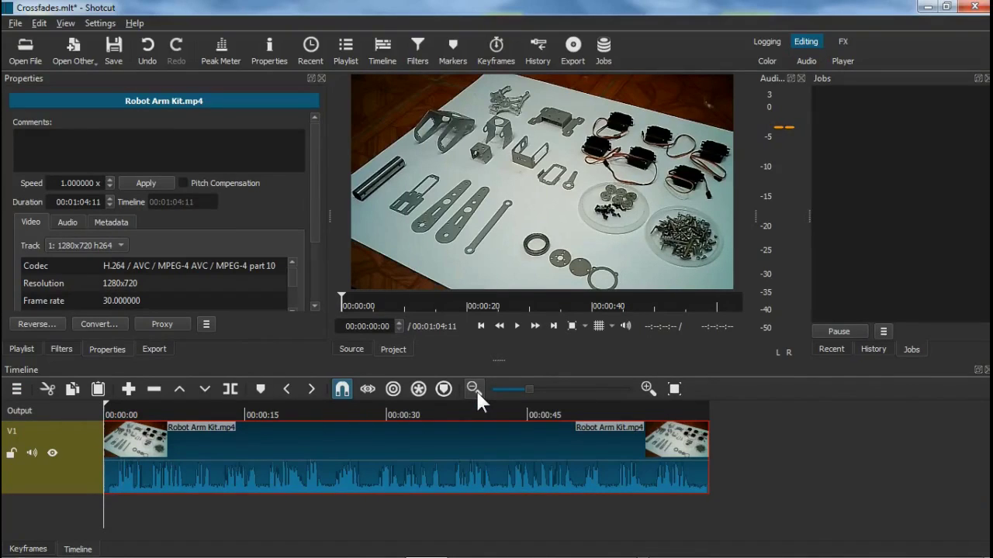
pyautogui.click(474, 389)
pyautogui.click(475, 389)
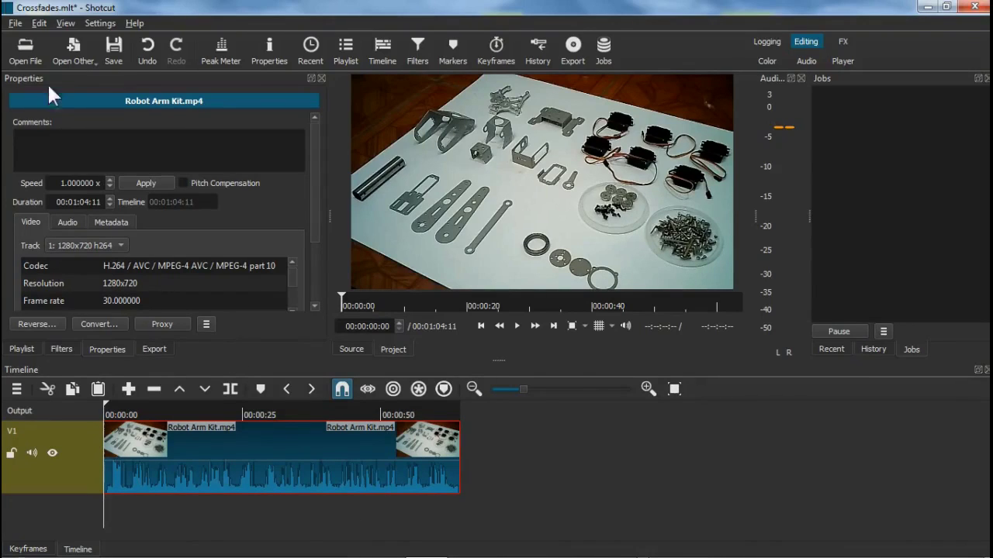
# - Open Robot Arm.mp4 from the Recorded Videos folder, pause its playback and add it directly after the Robot Arm Kit clip on track V1
pyautogui.click(28, 60)
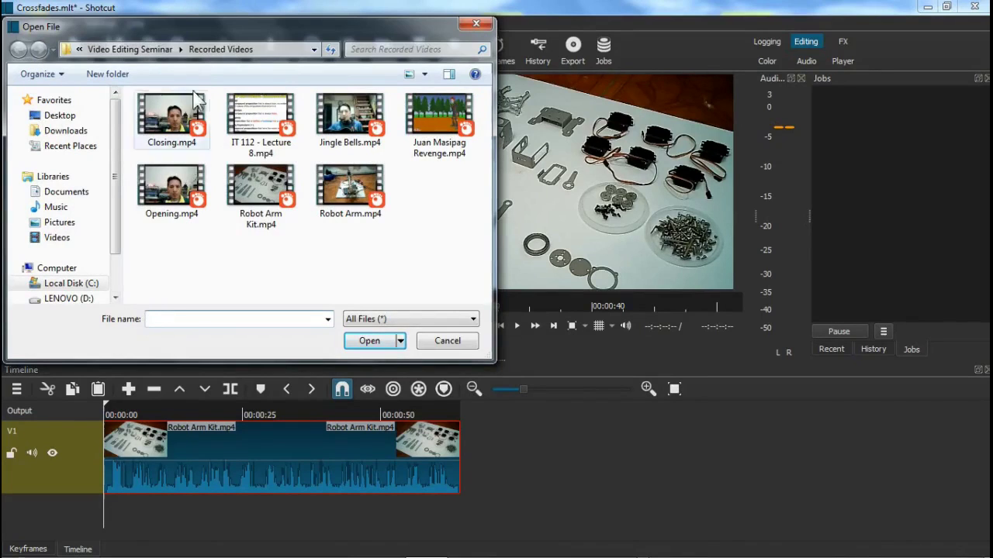
pyautogui.click(144, 51)
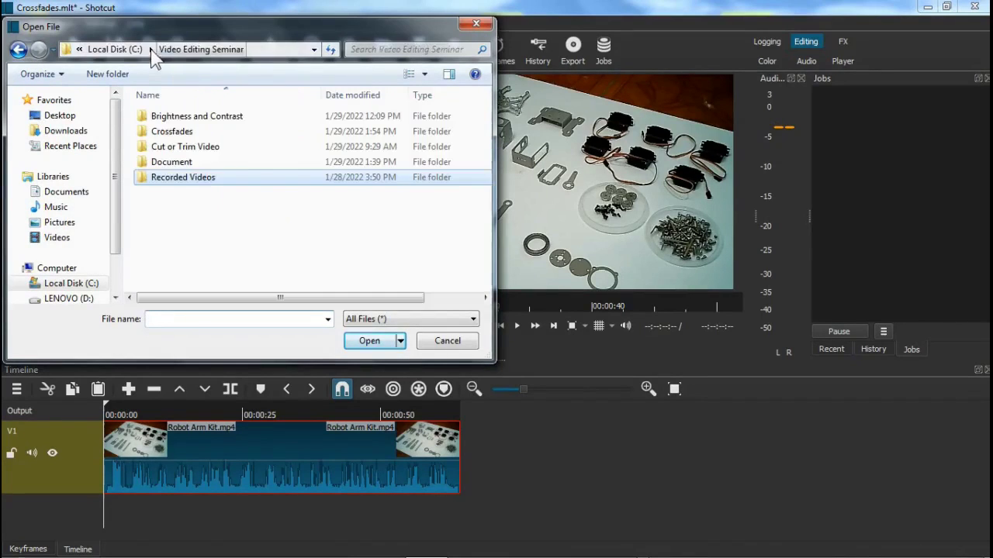
pyautogui.doubleClick(222, 193)
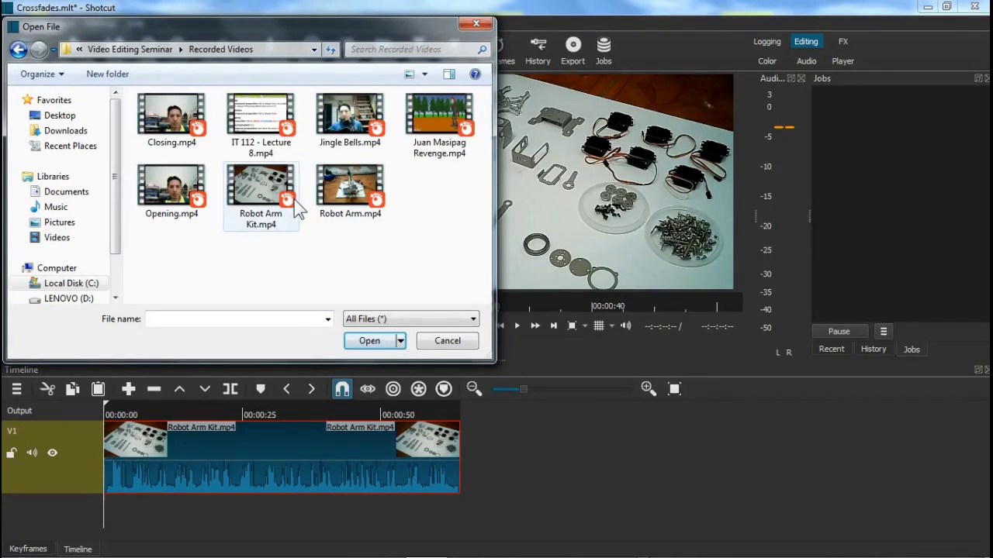
pyautogui.click(351, 208)
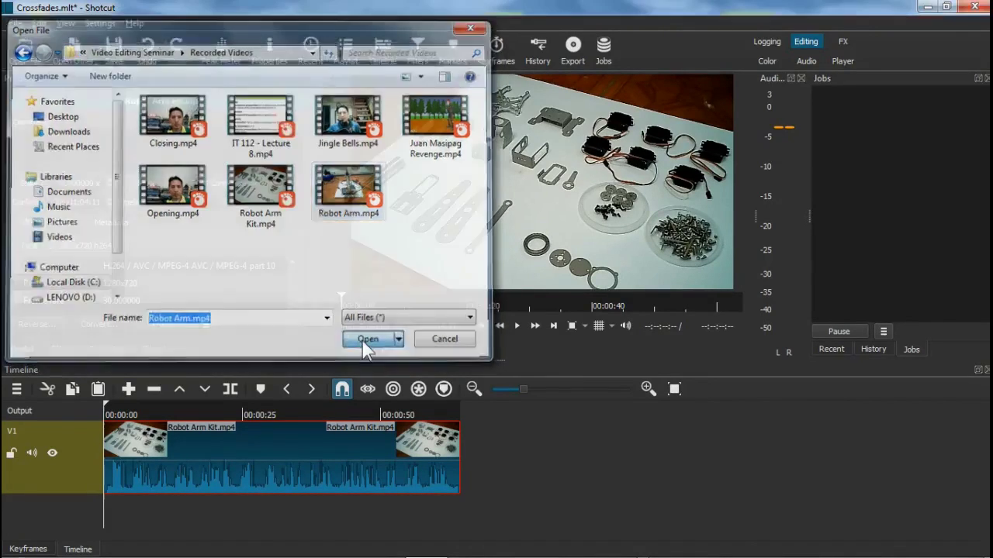
pyautogui.click(366, 346)
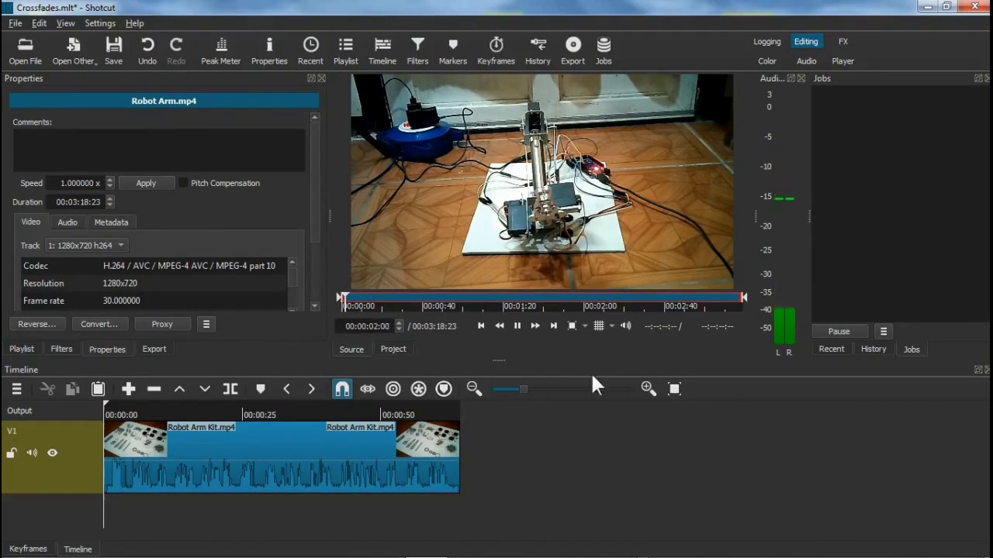
pyautogui.click(516, 325)
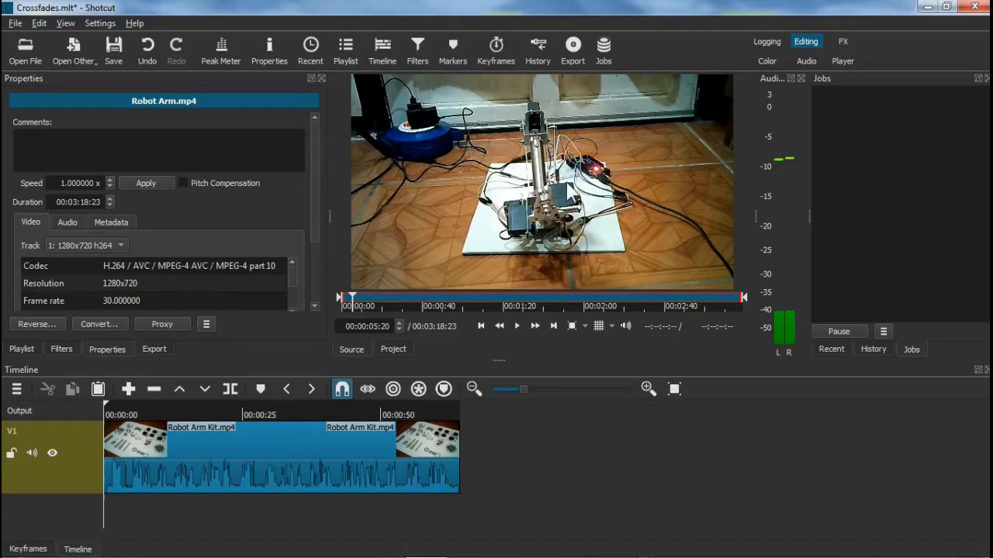
pyautogui.moveTo(577, 217); pyautogui.dragTo(507, 509)
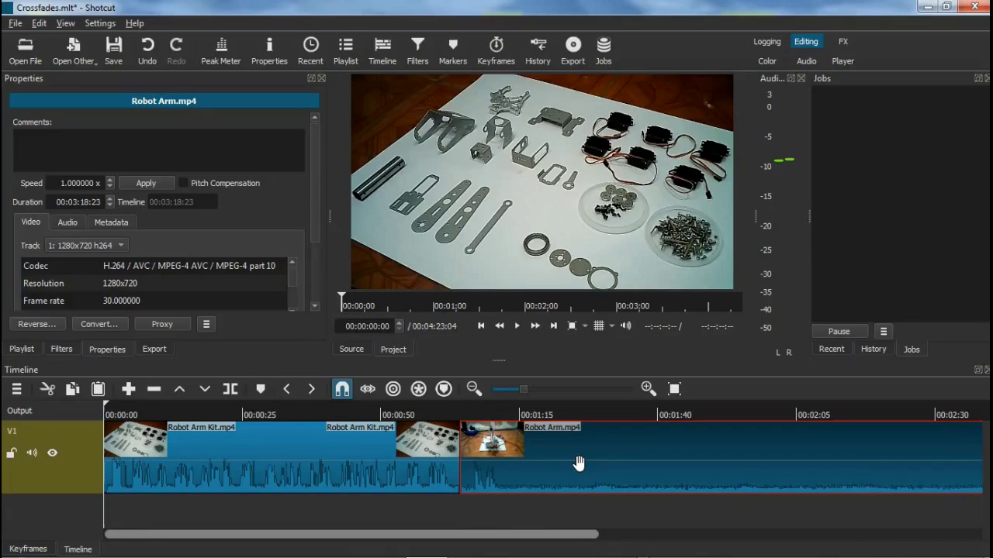
# - Move the Robot Arm clip earlier on track V1 so it overlaps the end of the Robot Arm Kit clip by about 11 seconds
pyautogui.click(271, 470)
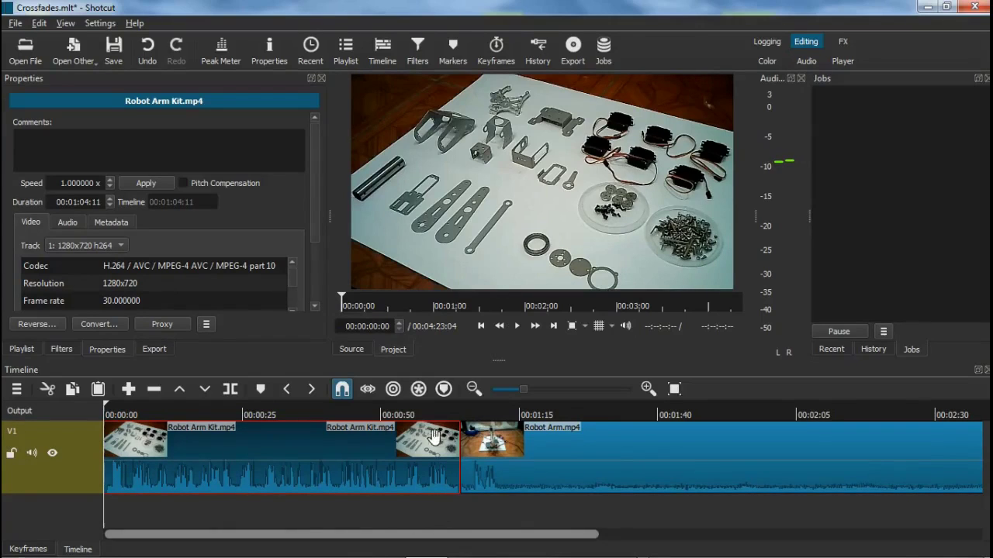
pyautogui.click(591, 490)
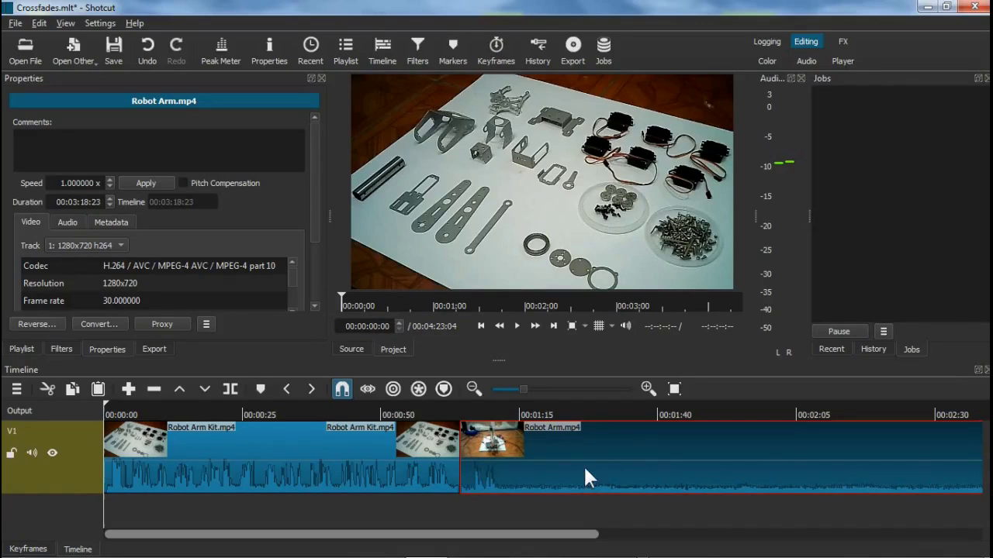
pyautogui.moveTo(511, 463); pyautogui.dragTo(457, 465)
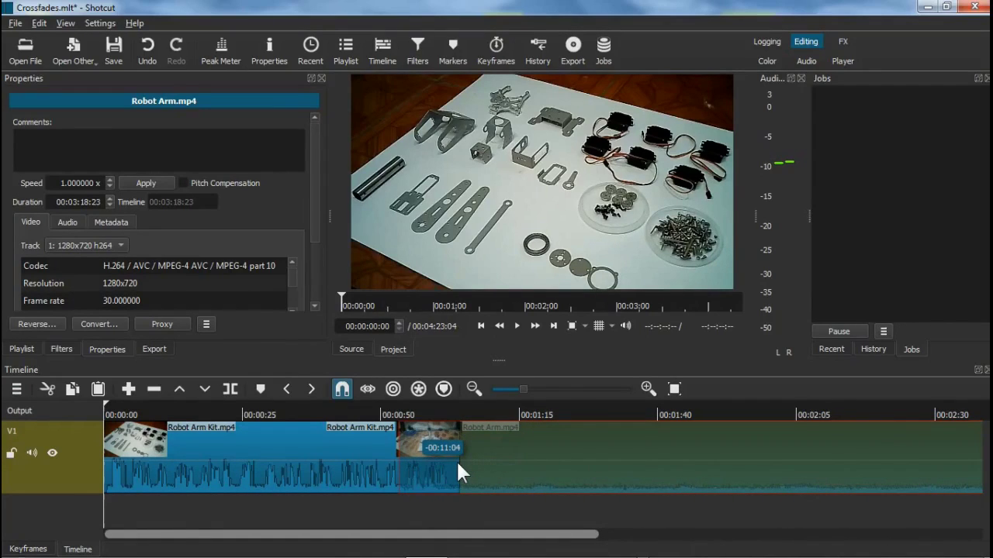
pyautogui.moveTo(458, 465); pyautogui.dragTo(457, 465)
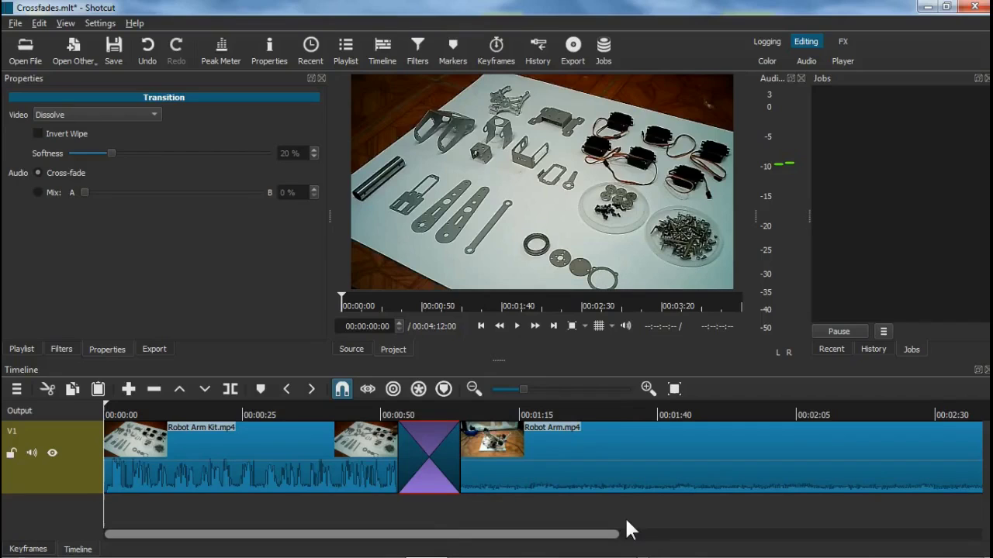
# - Play the timeline from about 00:00:49, just before the dissolve transition, into the Robot Arm clip and pause it
pyautogui.click(377, 409)
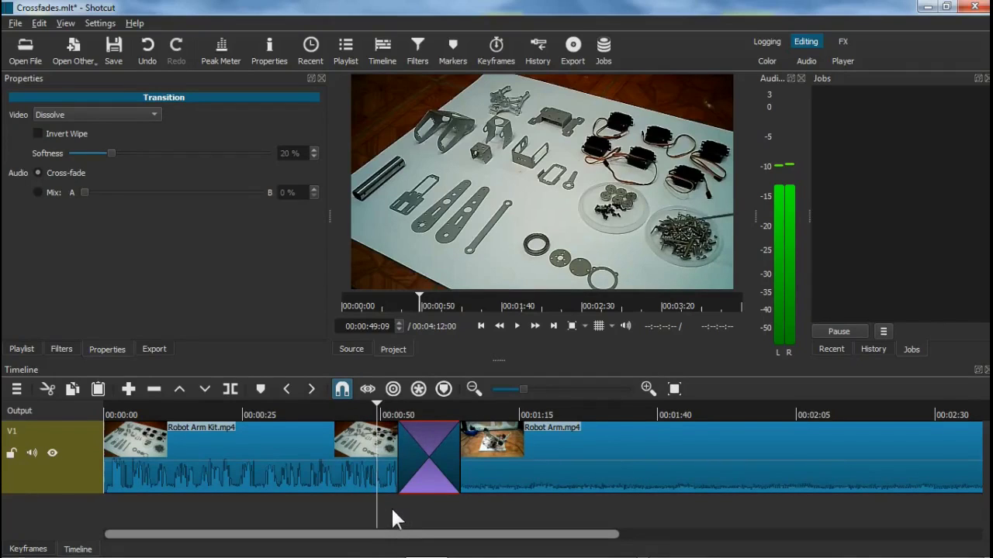
pyautogui.click(517, 325)
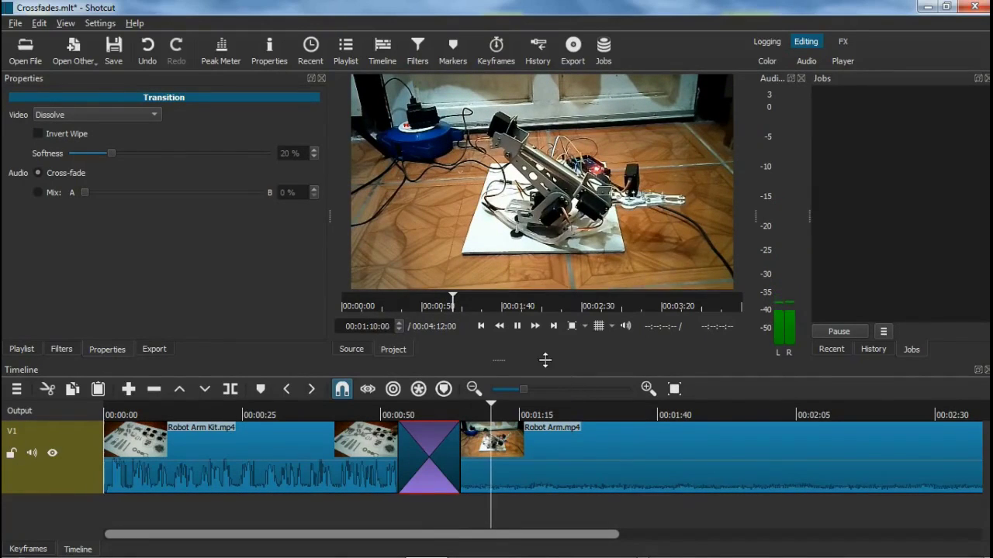
pyautogui.click(515, 325)
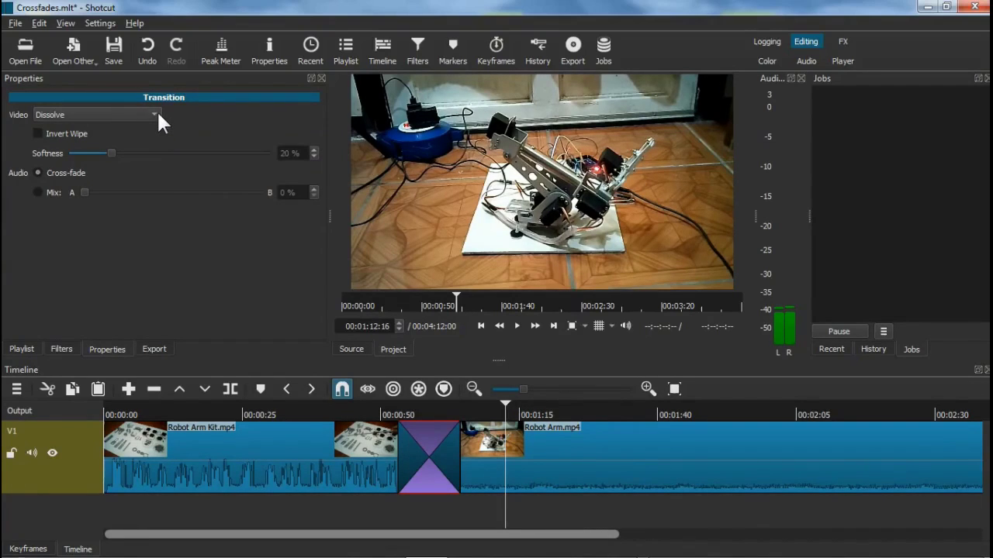
# - Change the transition's video effect to Bar Horizontal and preview it from just before the overlap into the Robot Arm clip
pyautogui.click(157, 114)
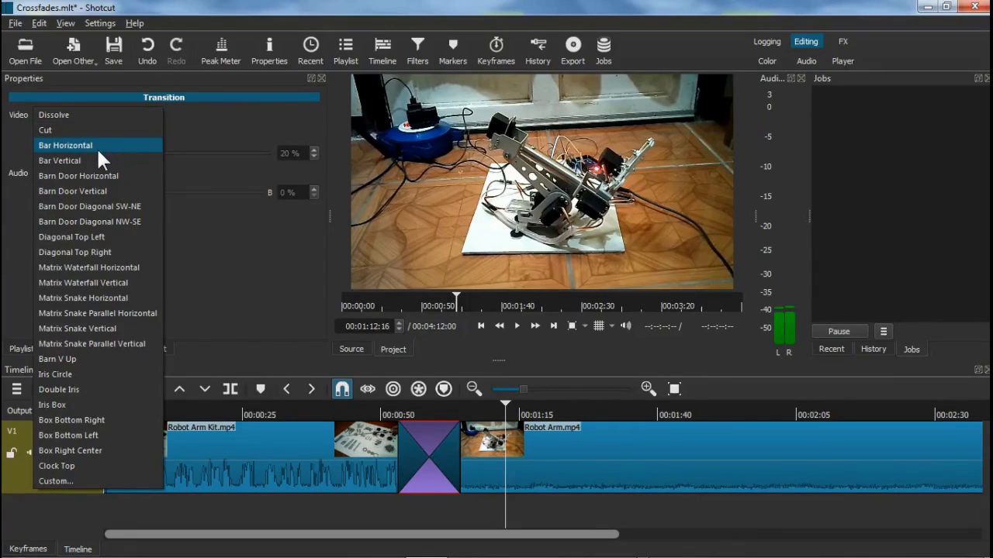
pyautogui.click(98, 151)
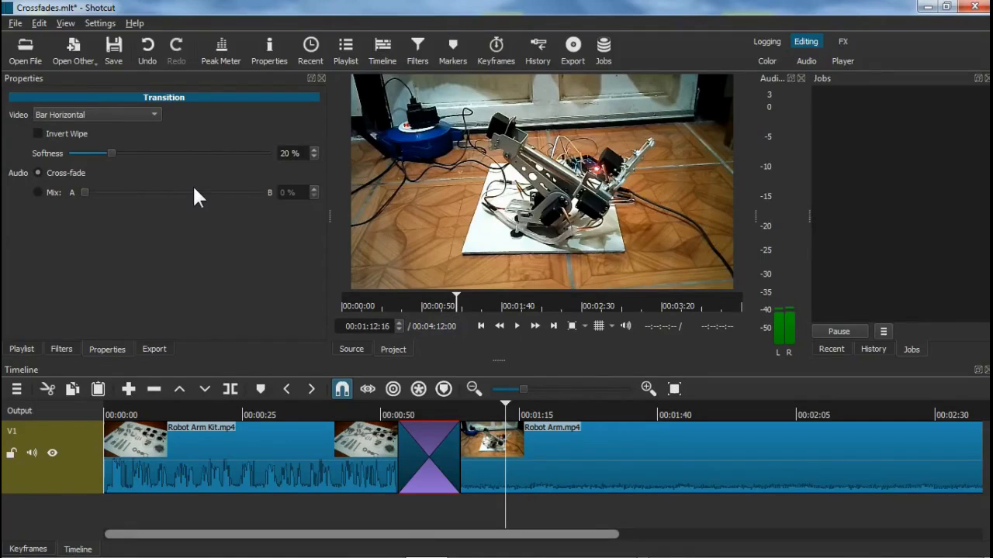
pyautogui.click(386, 417)
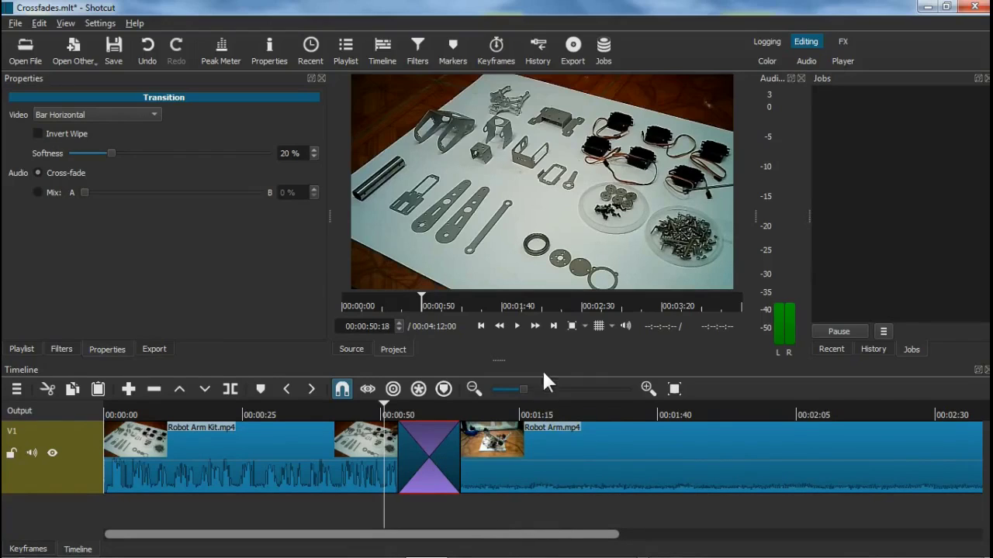
pyautogui.click(517, 325)
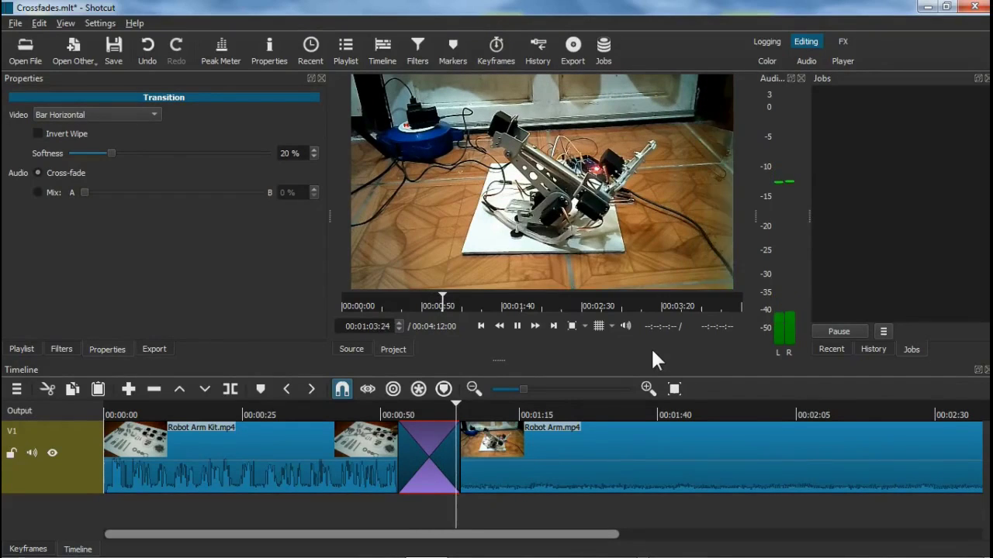
pyautogui.click(516, 326)
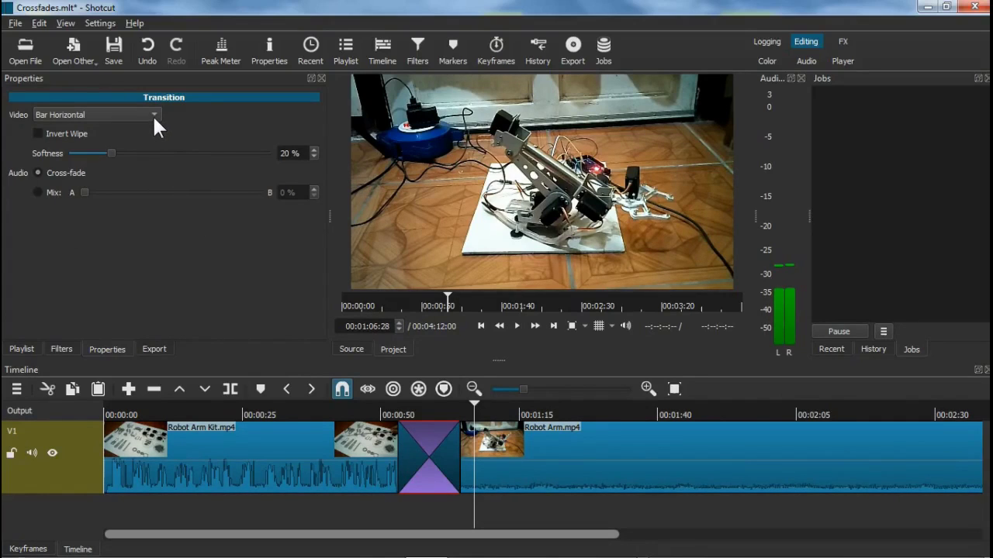
# - Switch the transition's video effect to Iris Circle and preview it from about 00:00:51 until playback is past the overlap
pyautogui.click(152, 114)
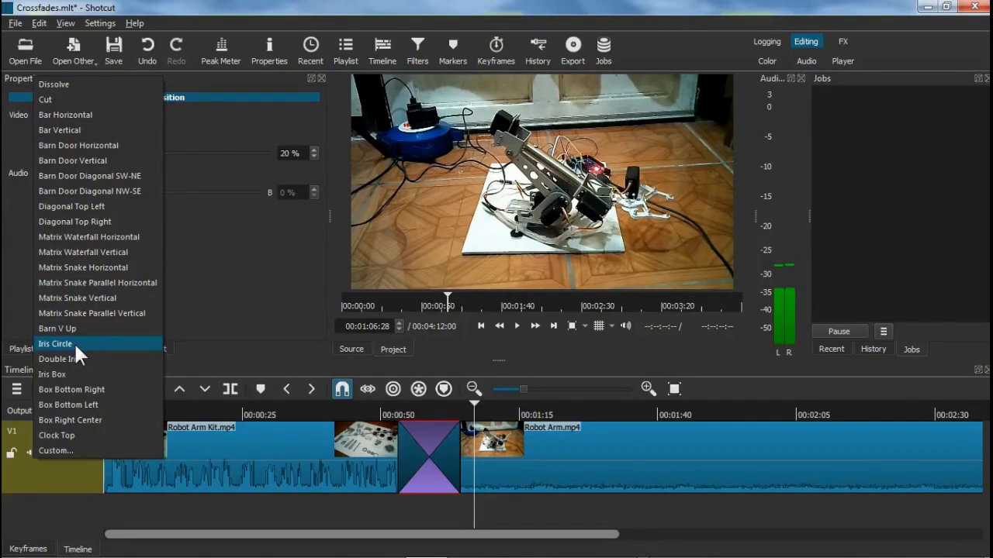
pyautogui.click(73, 344)
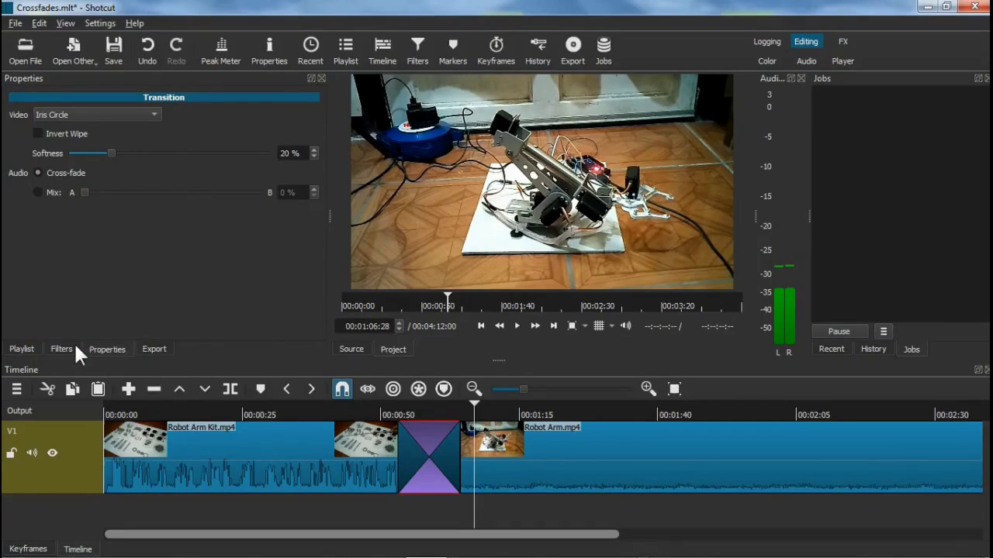
pyautogui.click(388, 411)
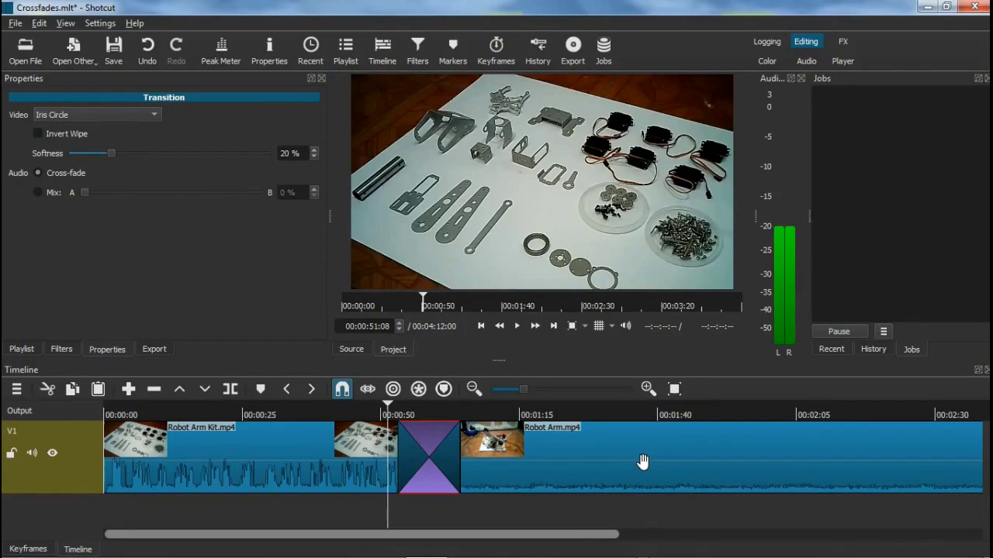
pyautogui.click(517, 327)
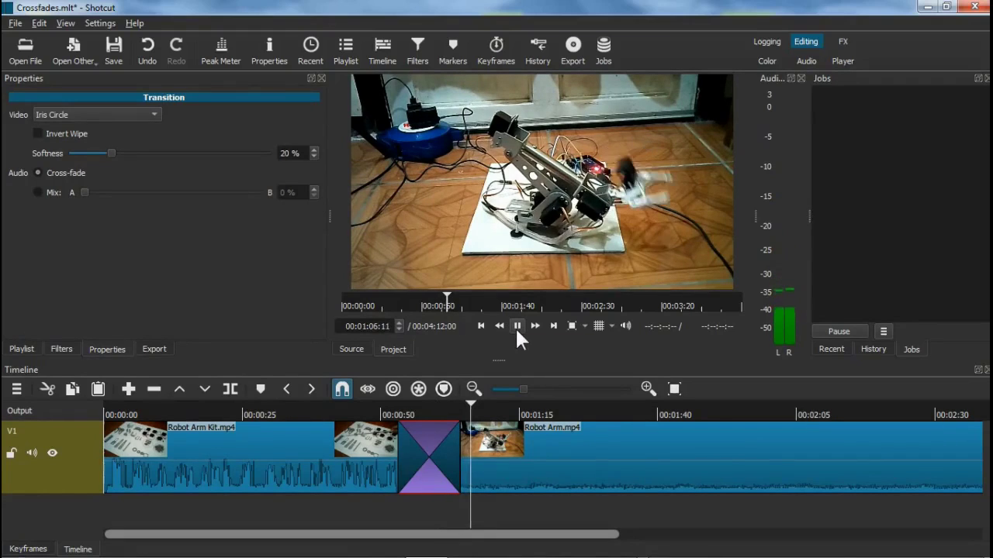
pyautogui.click(517, 326)
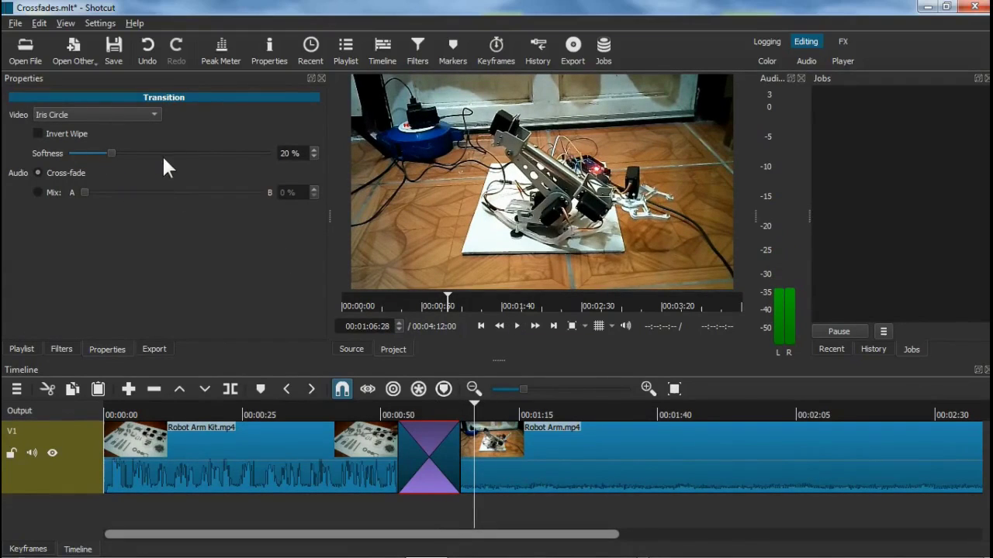
# - Set the transition's video effect to Barn Door Horizontal and preview it from about 00:00:51, pausing within the Robot Arm clip
pyautogui.click(154, 116)
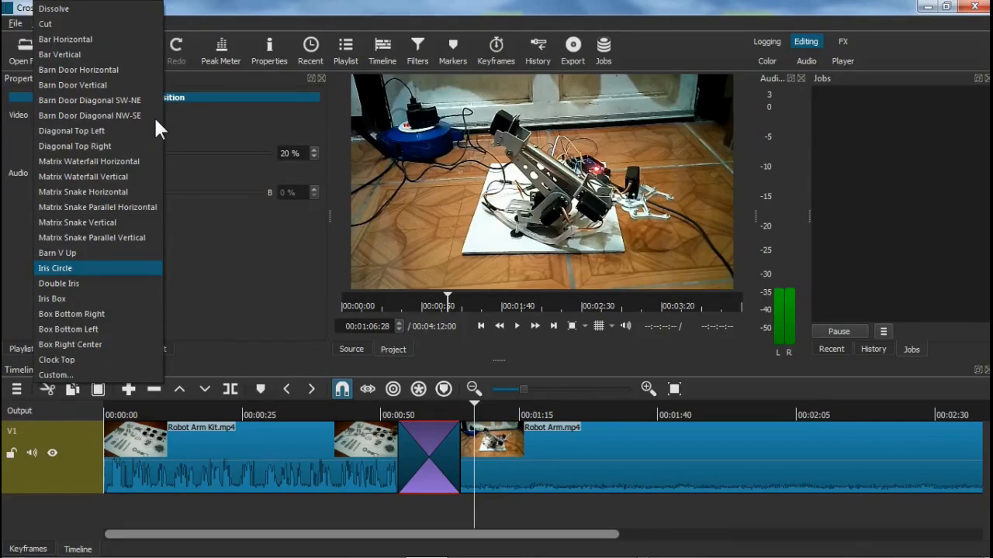
pyautogui.click(98, 75)
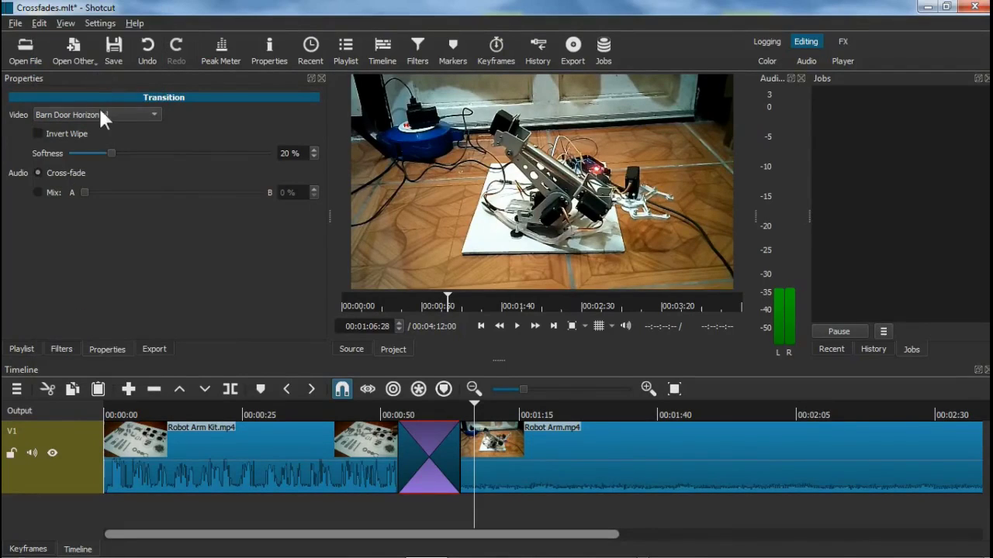
pyautogui.click(388, 414)
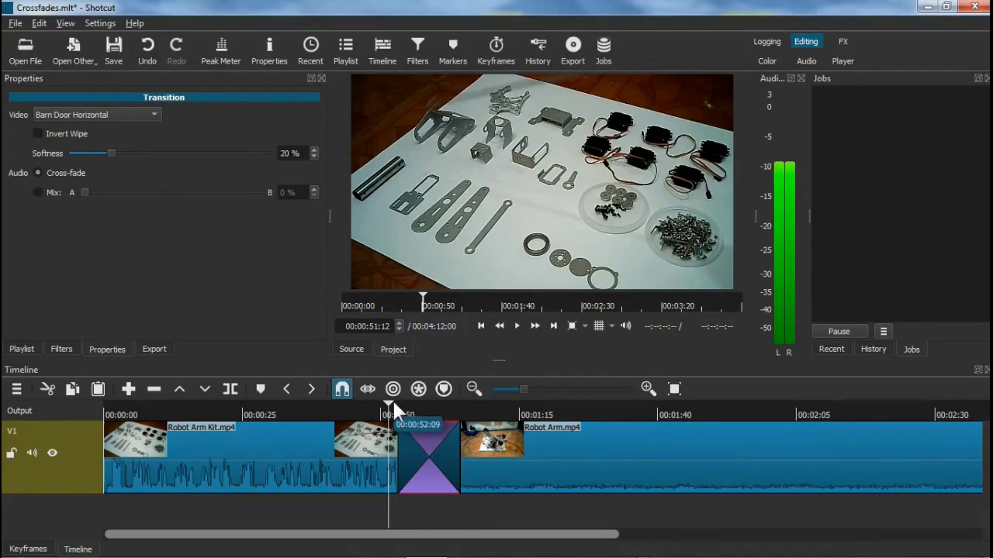
pyautogui.click(517, 326)
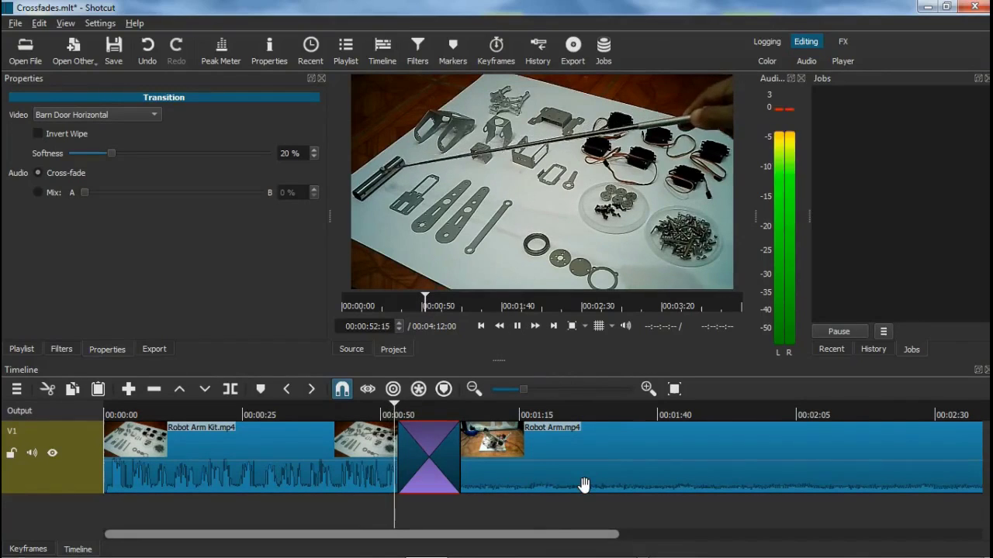
pyautogui.click(518, 326)
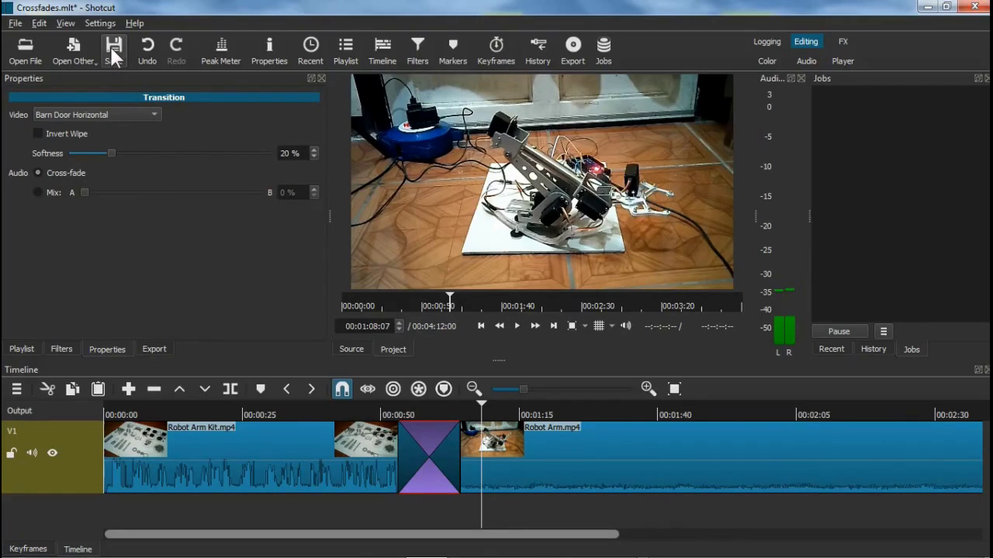
# - Save the Crossfades project
pyautogui.click(111, 48)
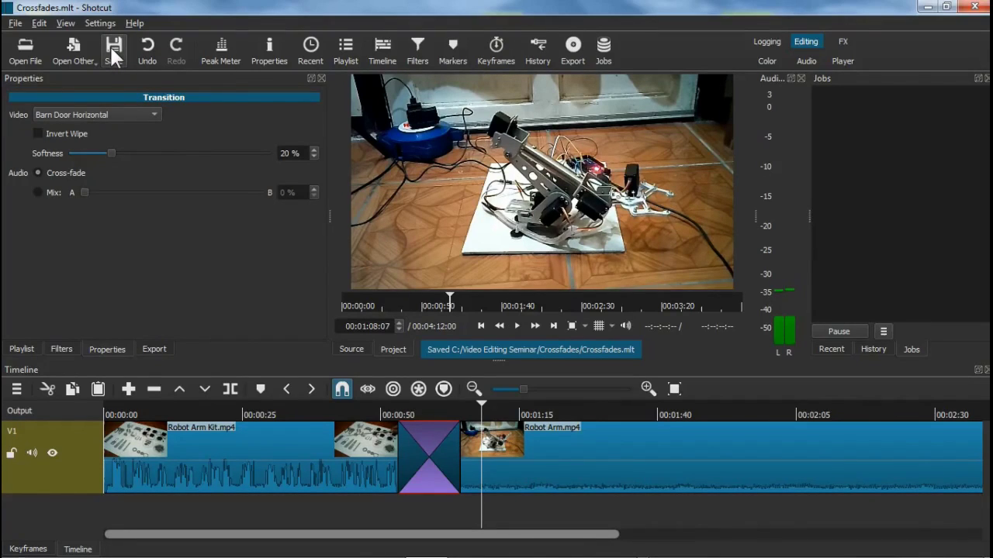